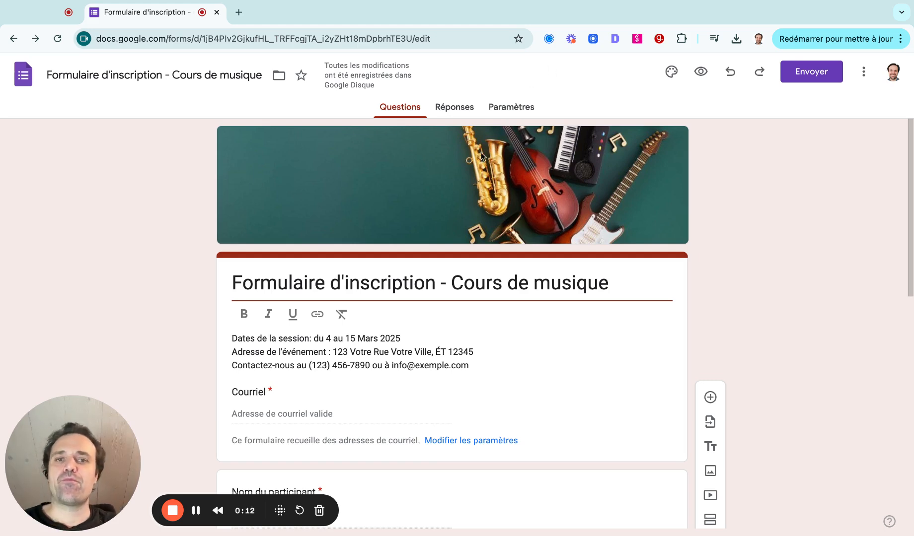
Step: Review the form's header image, title, session description, email field and first questions
{"action": "scroll", "coordinate": [370, 171], "scroll_direction": "down", "scroll_amount": 2}
{"action": "scroll", "coordinate": [388, 335], "scroll_direction": "down", "scroll_amount": 3}
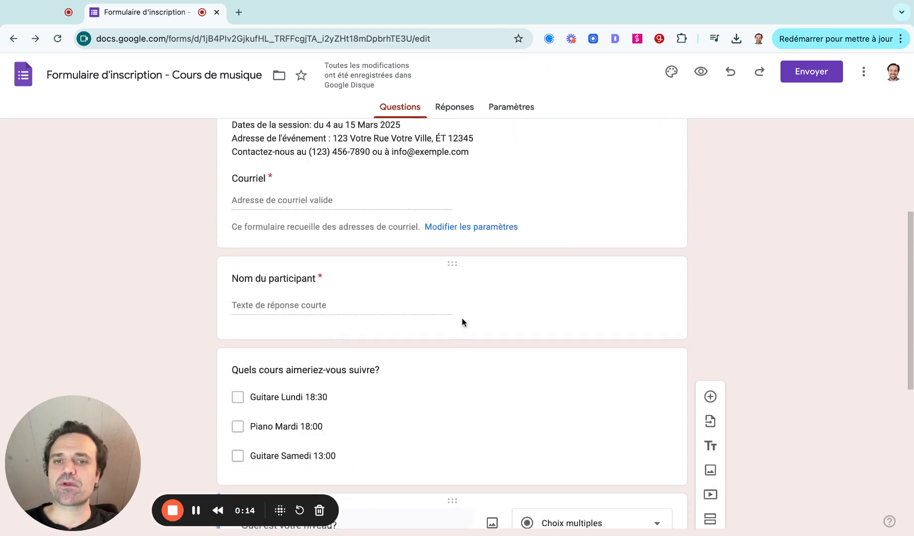
{"action": "scroll", "coordinate": [467, 308], "scroll_direction": "up", "scroll_amount": 4}
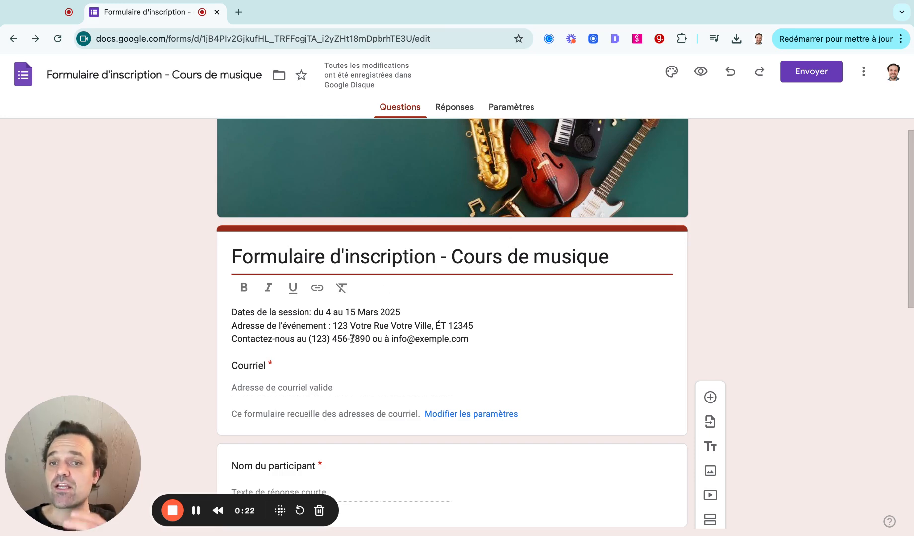
{"action": "left_click", "coordinate": [406, 257]}
{"action": "triple_click", "coordinate": [406, 257]}
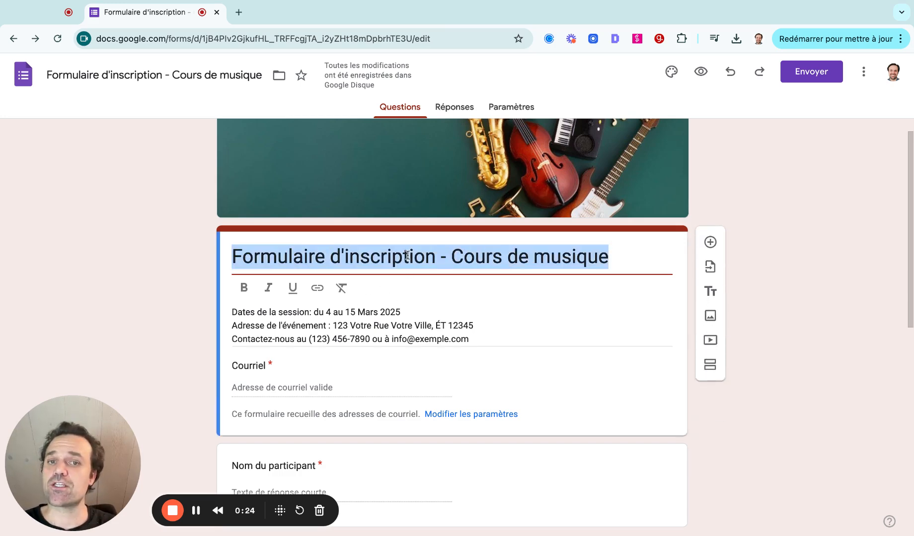
{"action": "triple_click", "coordinate": [391, 312]}
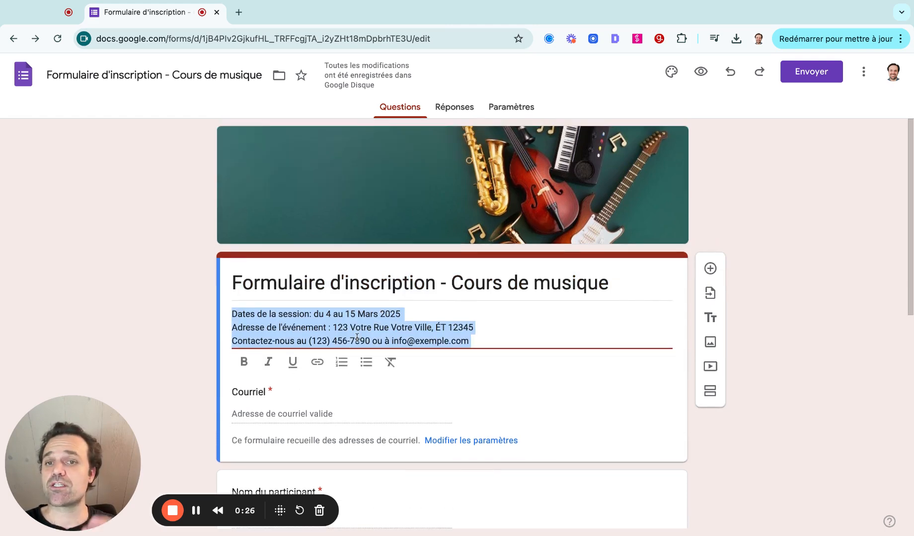
{"action": "scroll", "coordinate": [357, 337], "scroll_direction": "down", "scroll_amount": 3}
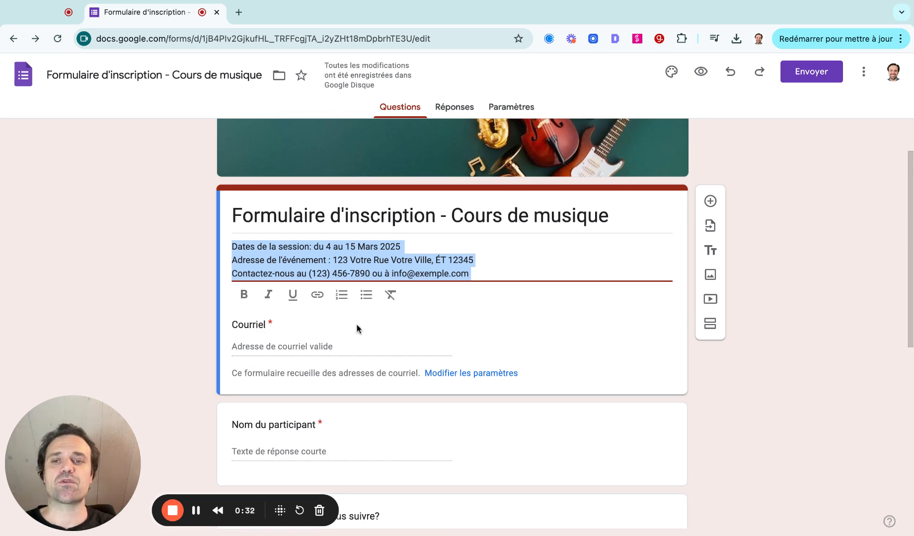
{"action": "scroll", "coordinate": [363, 332], "scroll_direction": "down", "scroll_amount": 4}
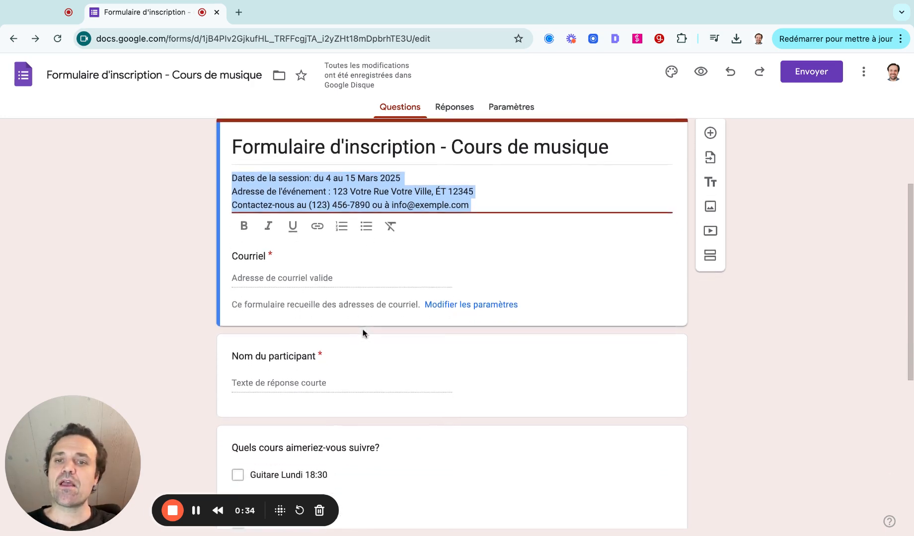
Step: Examine the answer types available for the "Nom du participant" question, keeping Réponse courte
{"action": "left_click", "coordinate": [534, 331]}
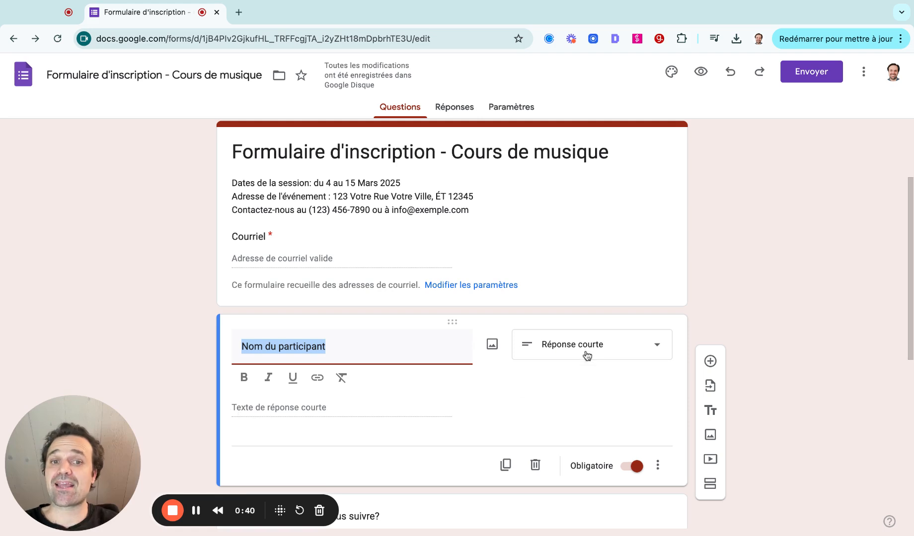
{"action": "left_click", "coordinate": [649, 355]}
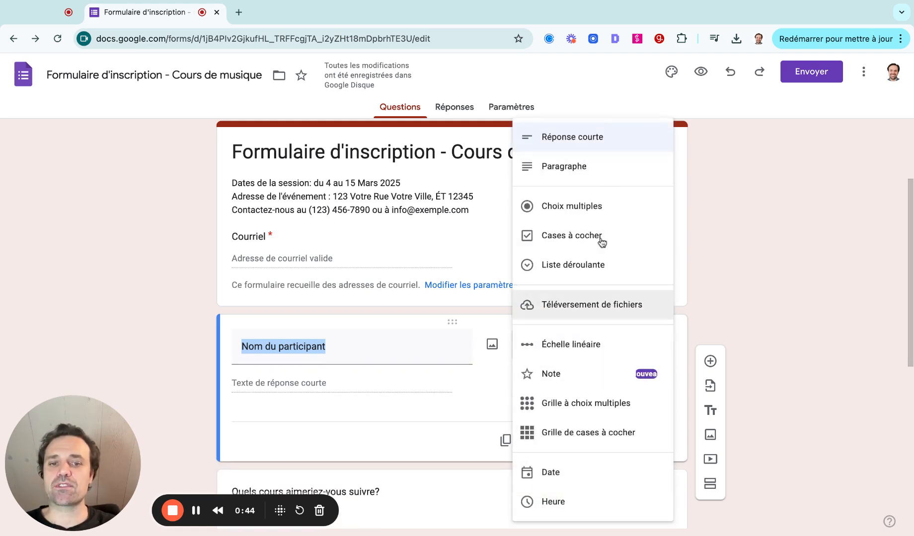
{"action": "left_click", "coordinate": [713, 233]}
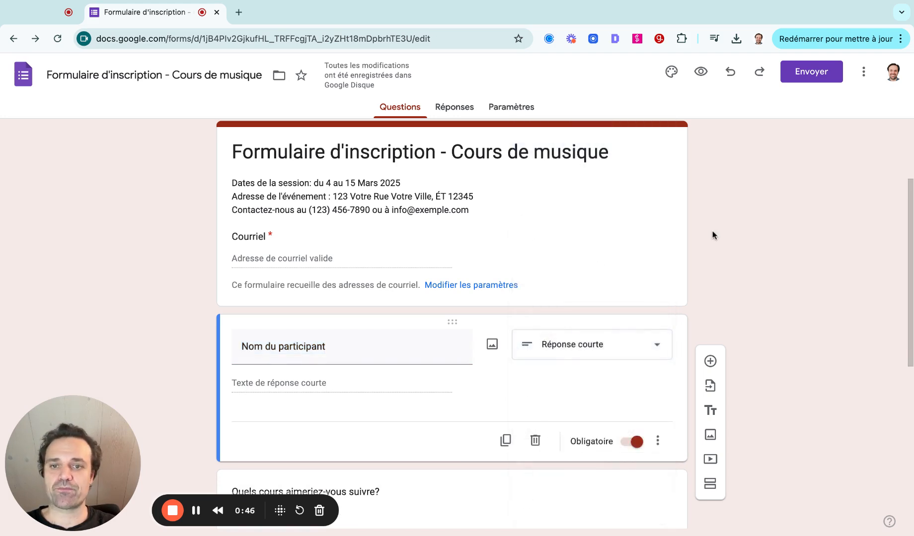
{"action": "scroll", "coordinate": [712, 233], "scroll_direction": "down", "scroll_amount": 5}
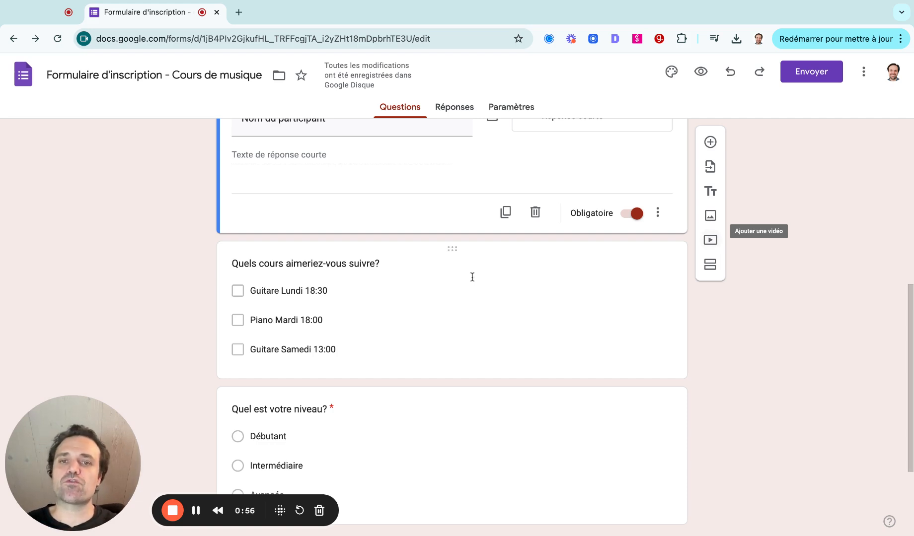
Step: Change the "Quels cours aimeriez-vous suivre?" question type to Choix multiples
{"action": "left_click", "coordinate": [422, 289]}
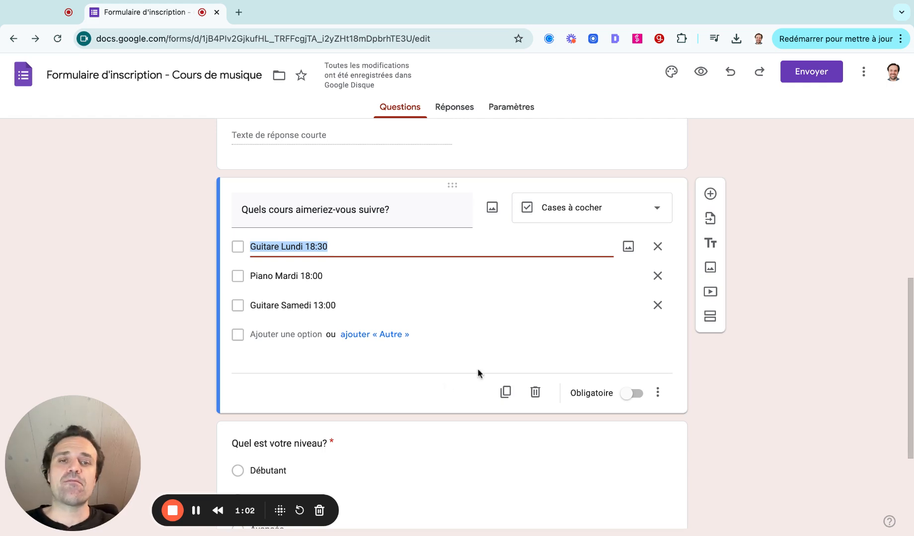
{"action": "left_click", "coordinate": [654, 208]}
{"action": "left_click", "coordinate": [602, 179]}
{"action": "left_click", "coordinate": [242, 259]}
{"action": "left_click", "coordinate": [236, 276]}
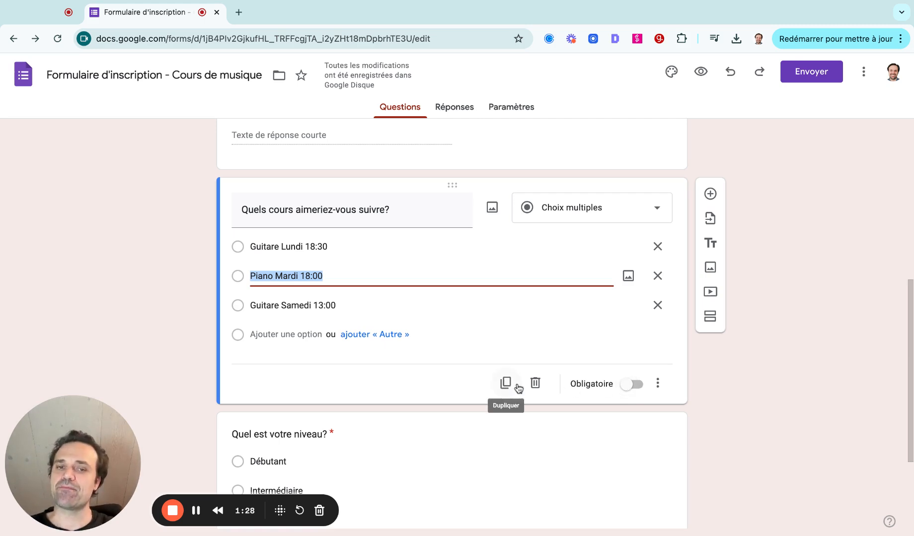
{"action": "left_click", "coordinate": [737, 395]}
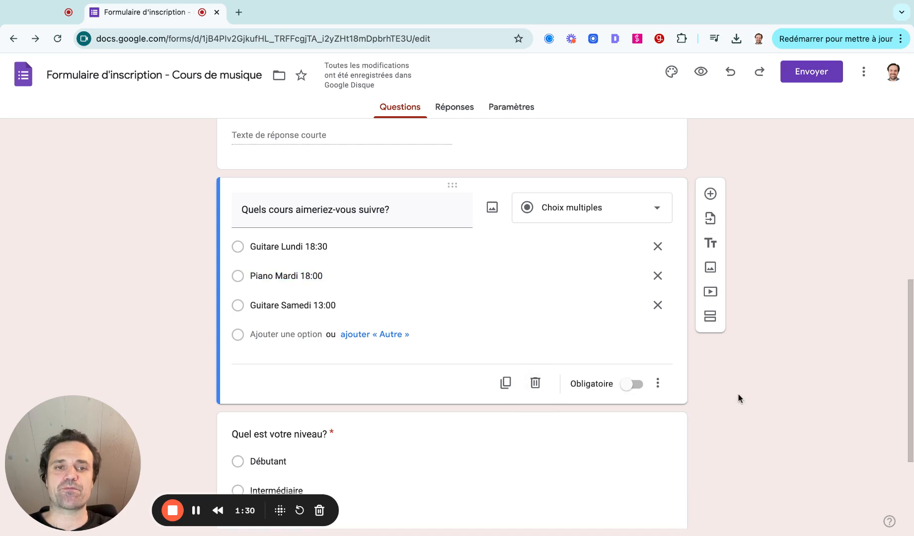
Step: Try adding an untitled Date question after the course selection question, and delete it again
{"action": "scroll", "coordinate": [737, 396], "scroll_direction": "down", "scroll_amount": 3}
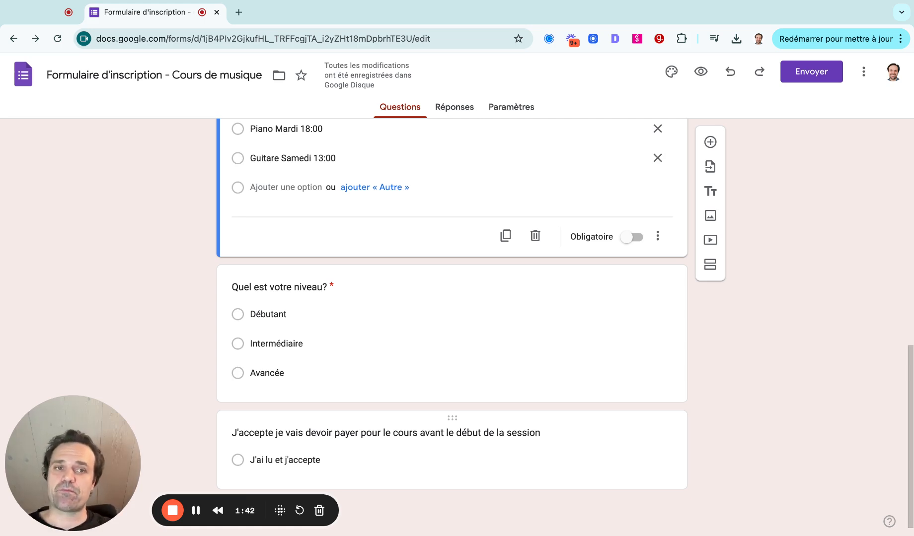
{"action": "scroll", "coordinate": [711, 224], "scroll_direction": "up", "scroll_amount": 1}
{"action": "scroll", "coordinate": [710, 224], "scroll_direction": "up", "scroll_amount": 10}
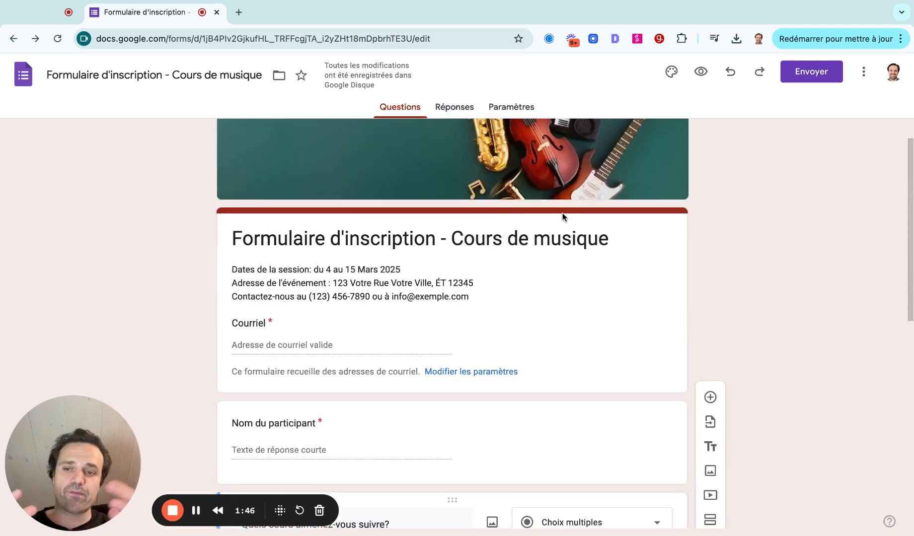
{"action": "scroll", "coordinate": [711, 496], "scroll_direction": "down", "scroll_amount": 1}
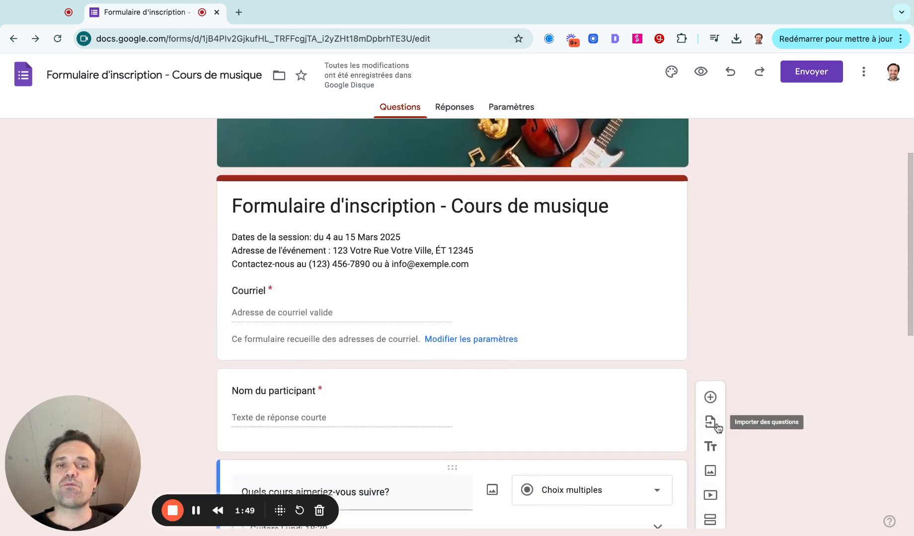
{"action": "left_click", "coordinate": [711, 398]}
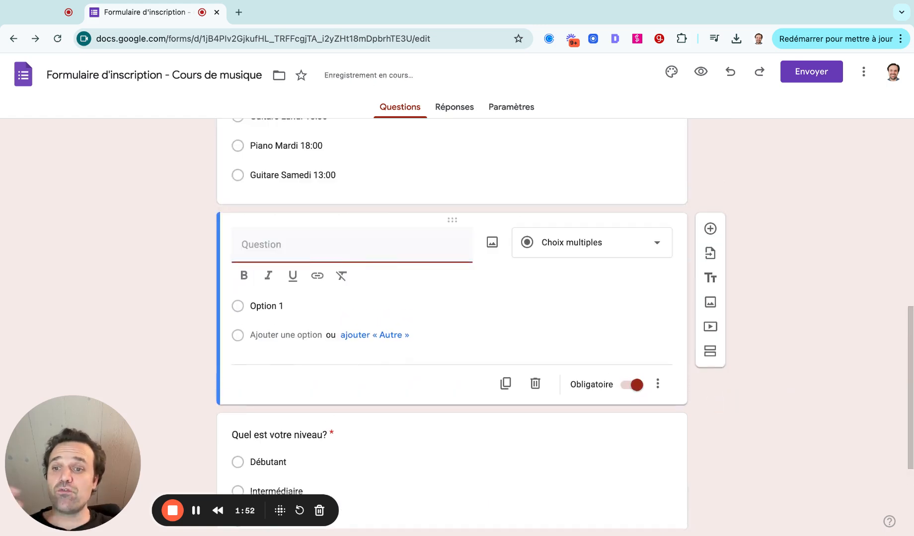
{"action": "left_click", "coordinate": [656, 241]}
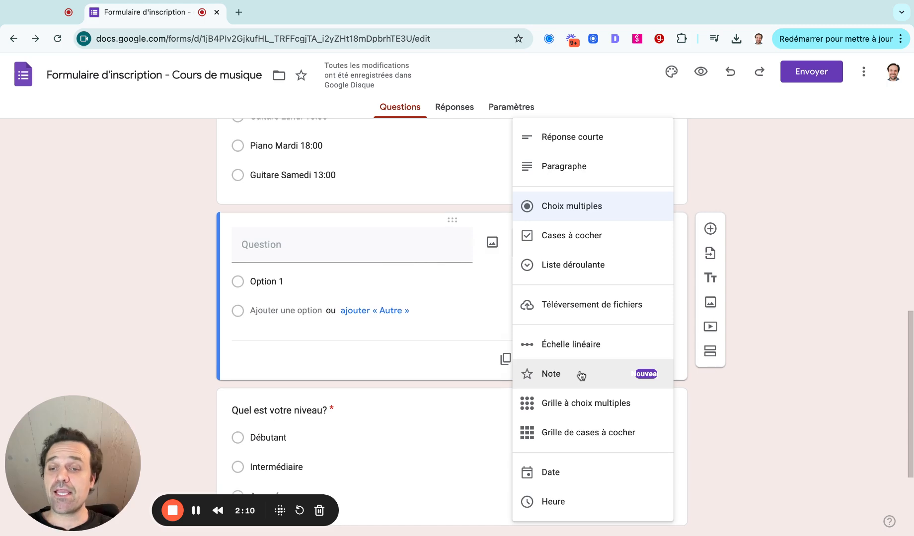
{"action": "left_click", "coordinate": [560, 486]}
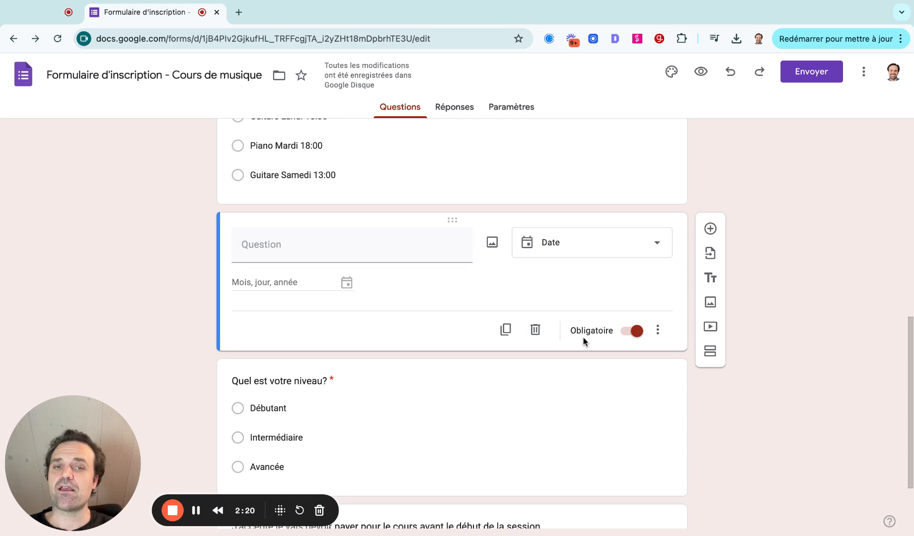
{"action": "left_click", "coordinate": [535, 330]}
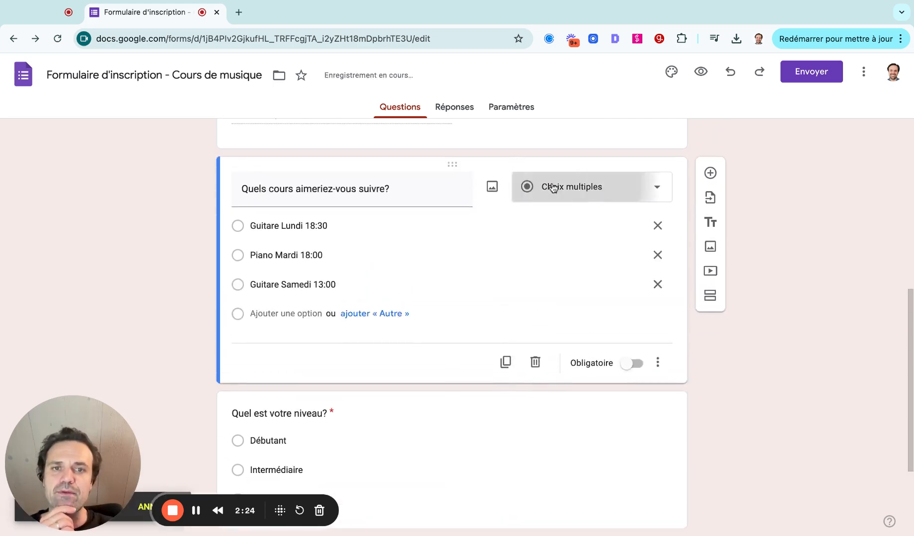
Step: Restore the "Quels cours aimeriez-vous suivre?" question type to Cases à cocher
{"action": "left_click", "coordinate": [541, 185]}
{"action": "left_click", "coordinate": [566, 218]}
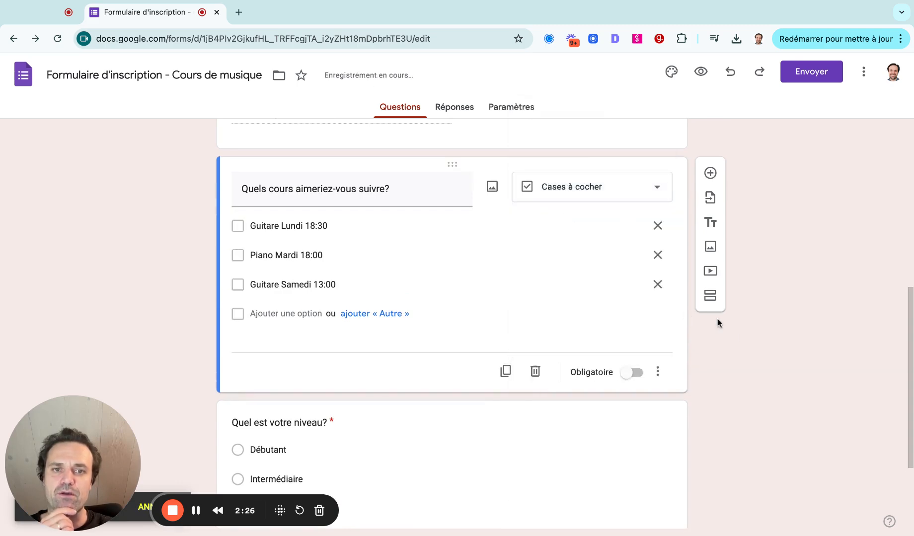
Step: Examine the form's theme options for text style, header image, color and background, and close them
{"action": "scroll", "coordinate": [741, 336], "scroll_direction": "up", "scroll_amount": 10}
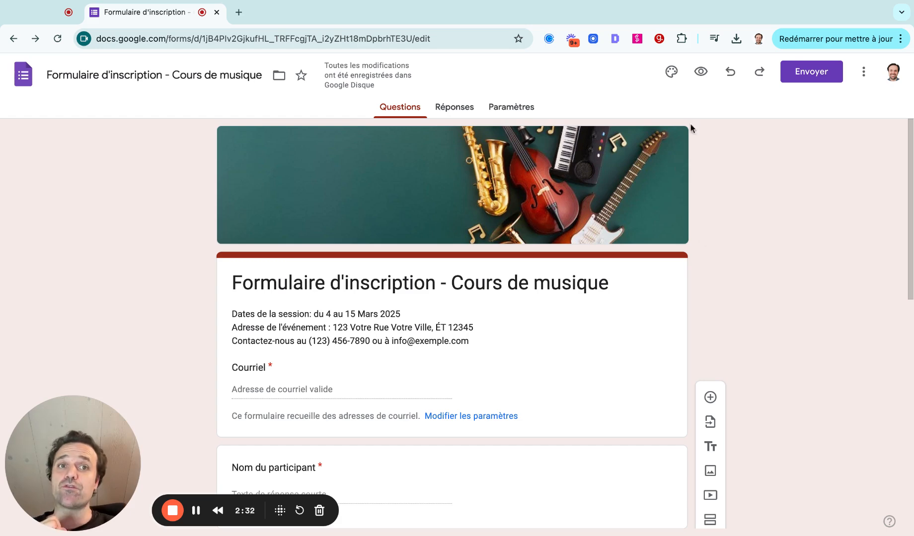
{"action": "left_click", "coordinate": [671, 73]}
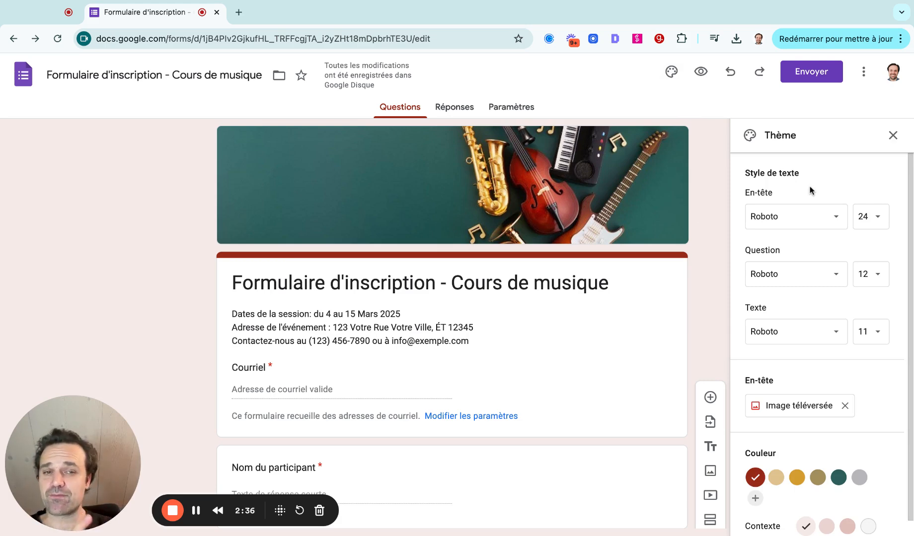
{"action": "scroll", "coordinate": [816, 323], "scroll_direction": "down", "scroll_amount": 1}
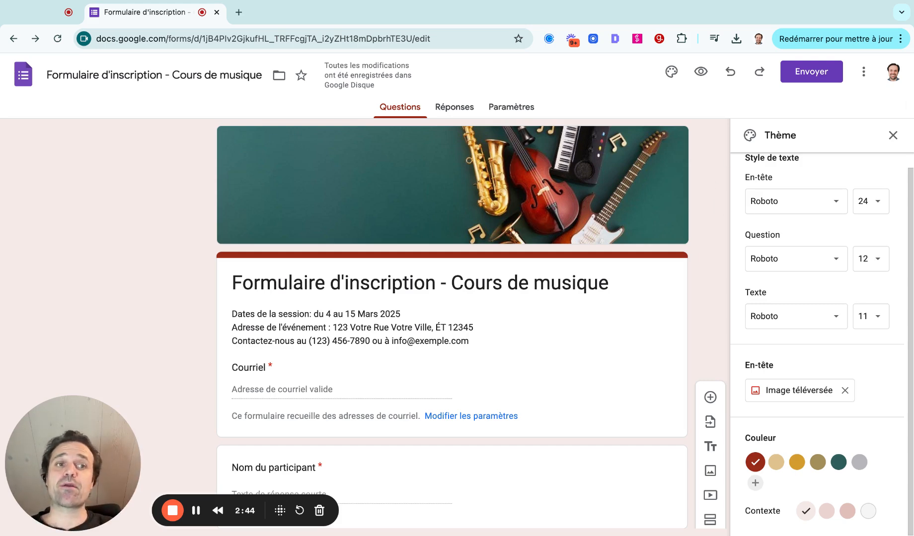
{"action": "left_click", "coordinate": [894, 135]}
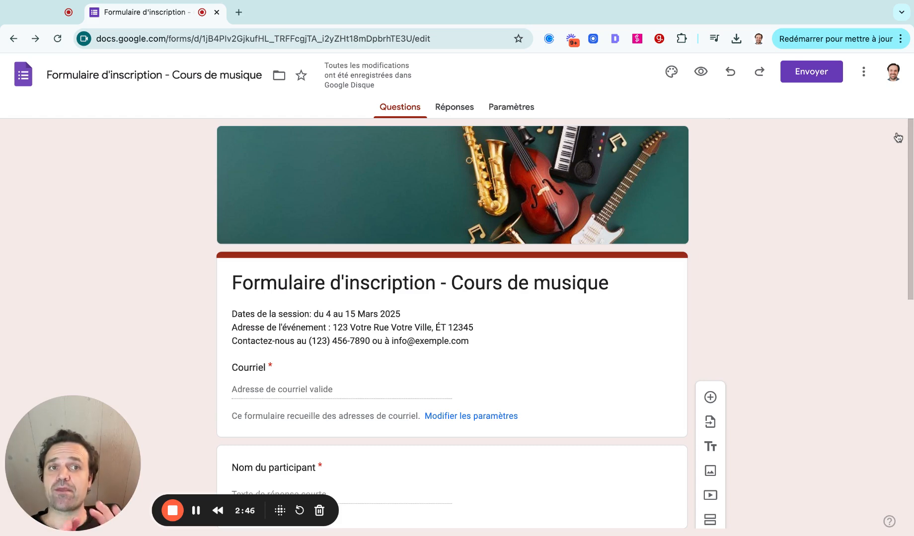
Step: Preview the form as a respondent and autofill the participant's email and full name
{"action": "left_click", "coordinate": [705, 73]}
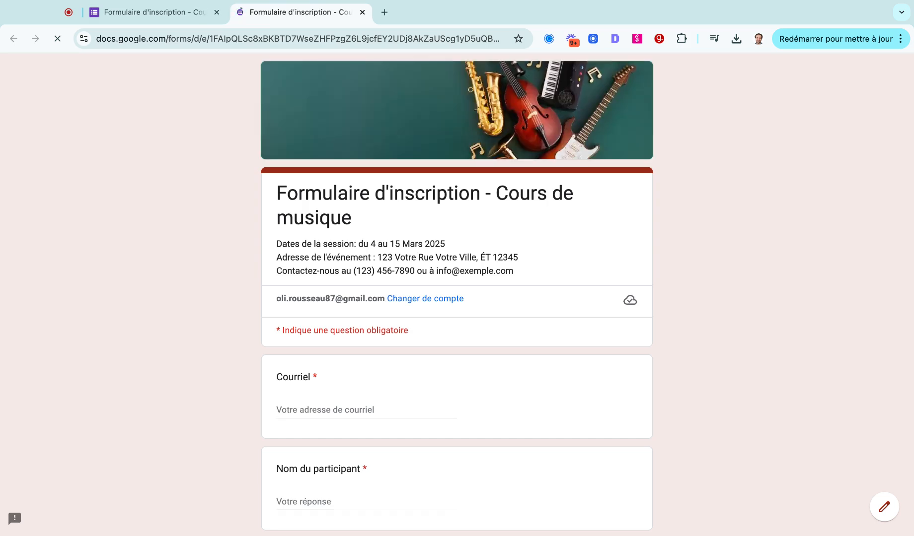
{"action": "scroll", "coordinate": [490, 204], "scroll_direction": "down", "scroll_amount": 1}
{"action": "scroll", "coordinate": [490, 205], "scroll_direction": "down", "scroll_amount": 3}
{"action": "left_click", "coordinate": [348, 300]}
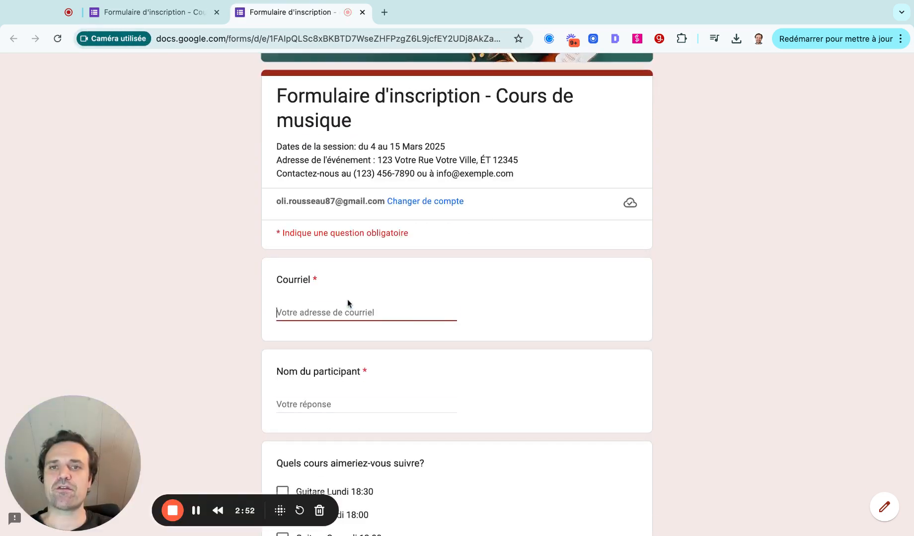
{"action": "key", "text": "Down"}
{"action": "key", "text": "Return"}
Step: Select the course Guitare Lundi 18:30, level Débutant and "J'ai lu et j'accepte", and submit the response
{"action": "scroll", "coordinate": [356, 259], "scroll_direction": "down", "scroll_amount": 3}
{"action": "left_click", "coordinate": [282, 342]}
{"action": "scroll", "coordinate": [282, 345], "scroll_direction": "down", "scroll_amount": 4}
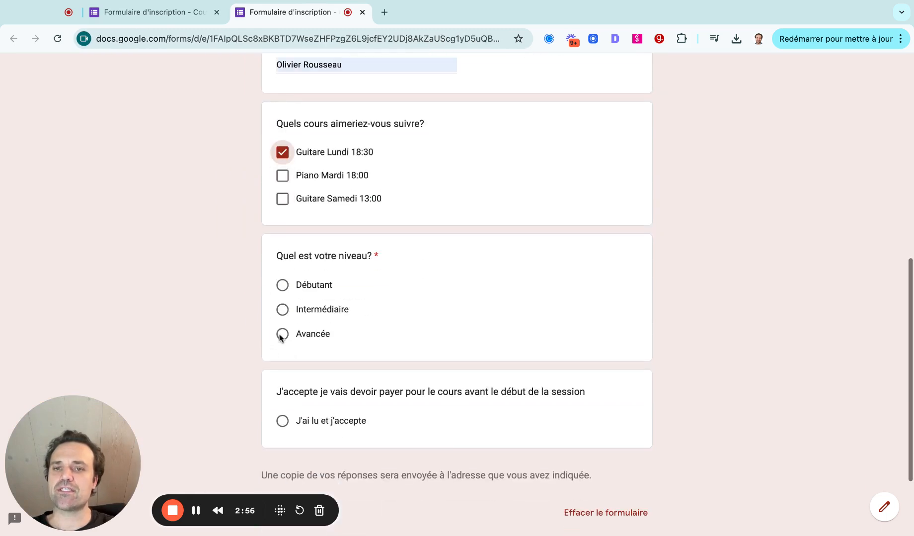
{"action": "left_click", "coordinate": [282, 284]}
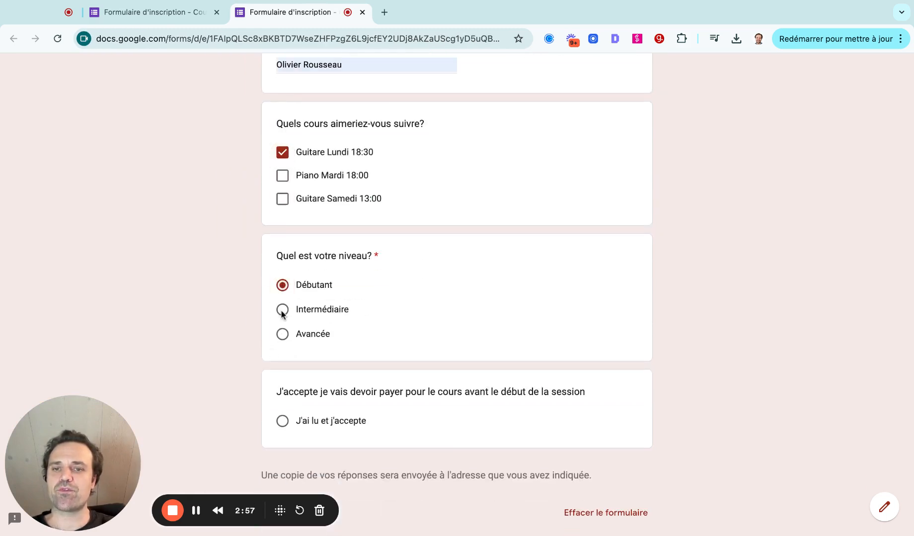
{"action": "left_click", "coordinate": [282, 421]}
{"action": "scroll", "coordinate": [445, 424], "scroll_direction": "down", "scroll_amount": 2}
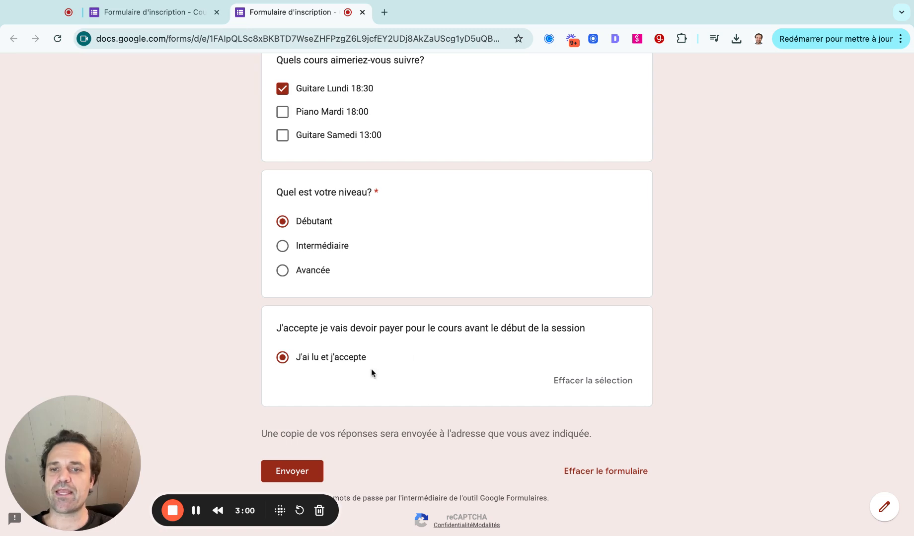
{"action": "left_click", "coordinate": [284, 471]}
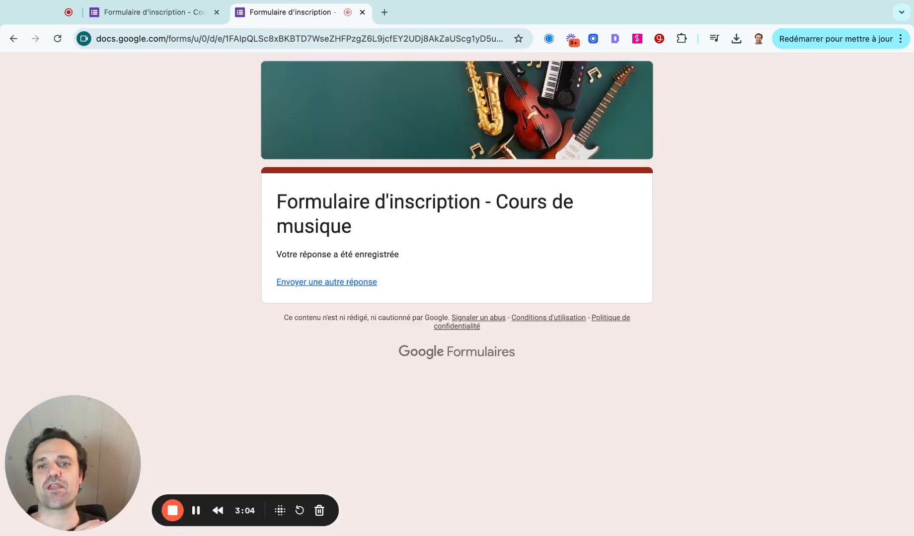
Step: Return to the form editor and review the summary of the submitted responses
{"action": "left_click", "coordinate": [166, 17]}
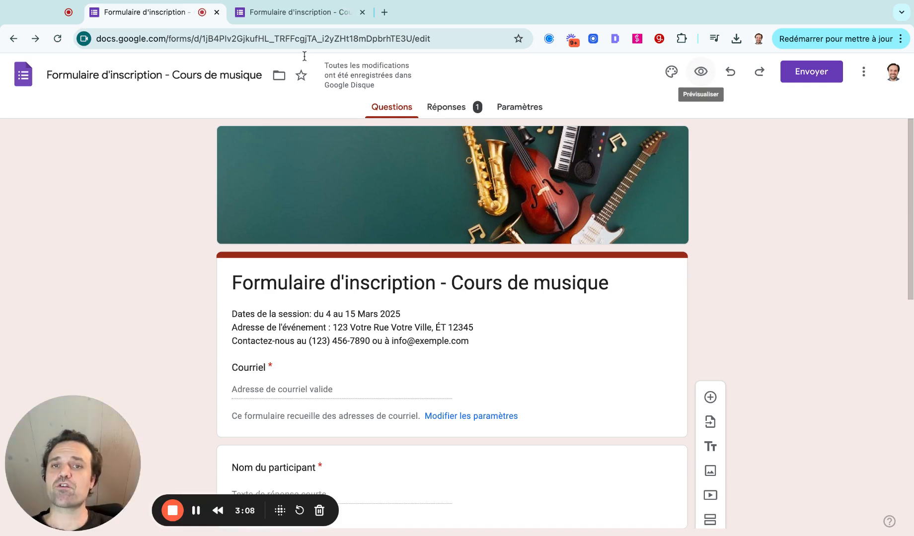
{"action": "left_click", "coordinate": [461, 109]}
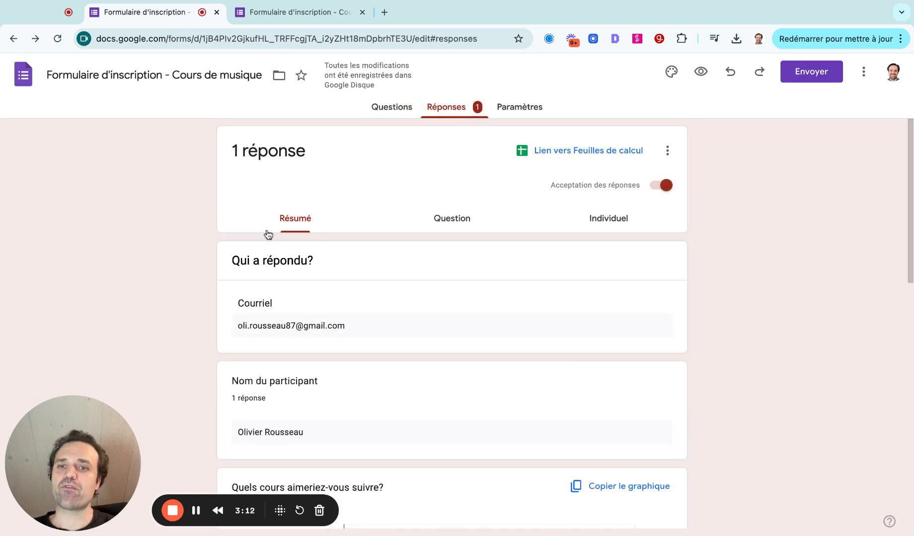
{"action": "scroll", "coordinate": [310, 302], "scroll_direction": "down", "scroll_amount": 15}
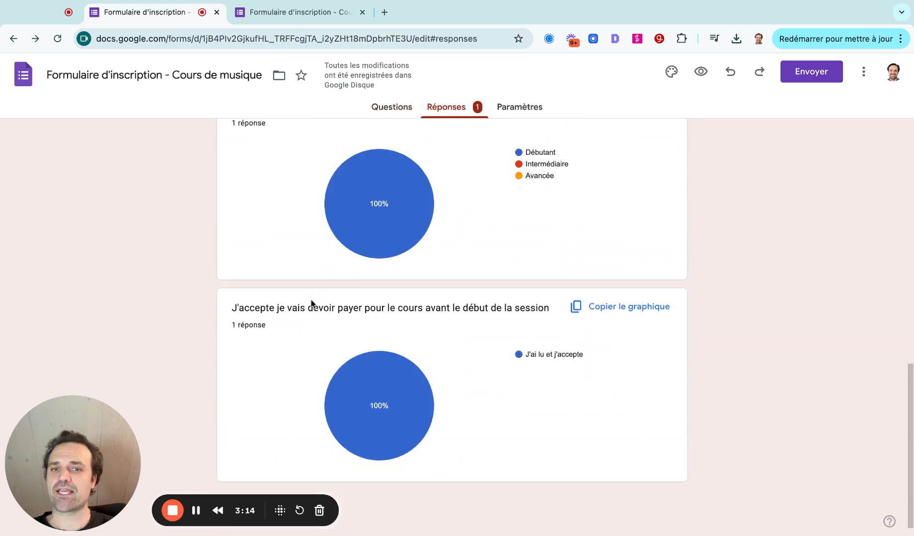
{"action": "scroll", "coordinate": [351, 186], "scroll_direction": "up", "scroll_amount": 15}
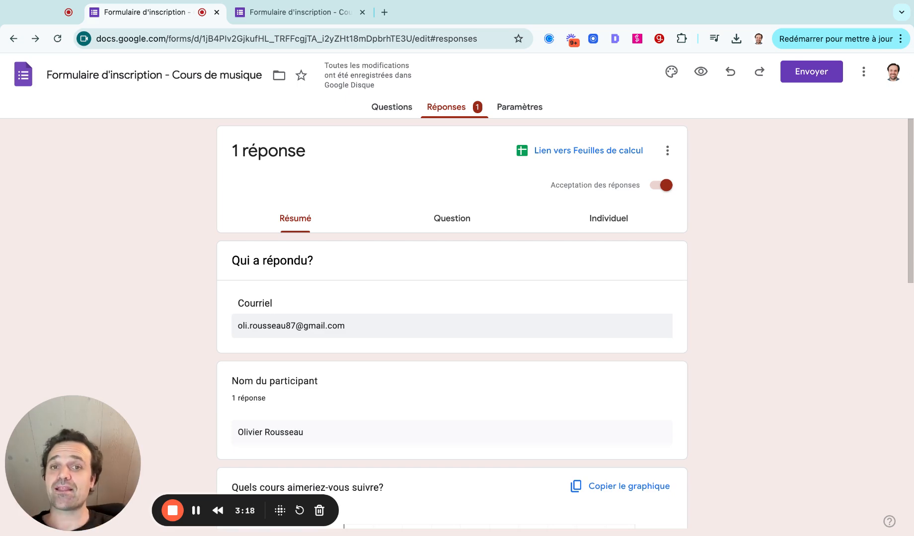
Step: Examine the response charts for the chosen course, the participant's level and the payment agreement
{"action": "scroll", "coordinate": [402, 413], "scroll_direction": "down", "scroll_amount": 8}
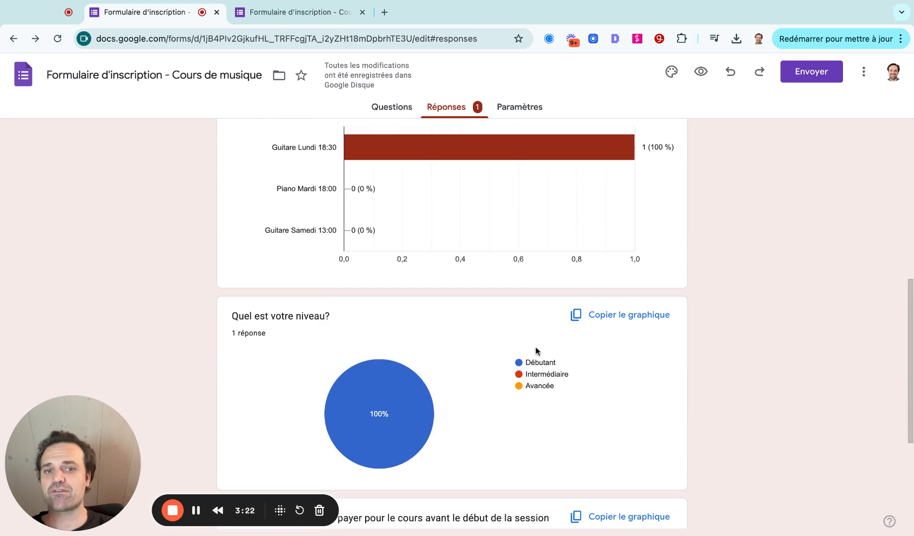
{"action": "scroll", "coordinate": [503, 238], "scroll_direction": "up", "scroll_amount": 4}
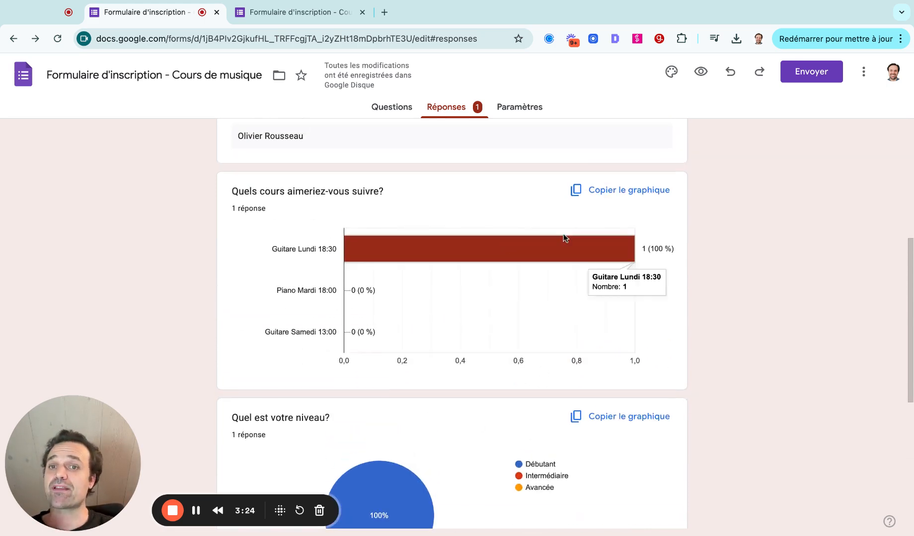
{"action": "scroll", "coordinate": [444, 309], "scroll_direction": "down", "scroll_amount": 10}
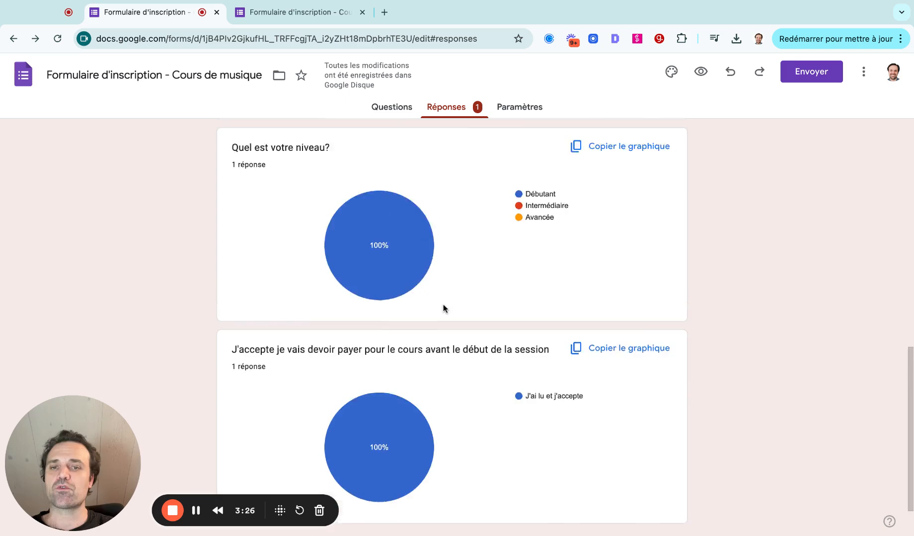
{"action": "scroll", "coordinate": [444, 309], "scroll_direction": "up", "scroll_amount": 15}
{"action": "scroll", "coordinate": [445, 309], "scroll_direction": "up", "scroll_amount": 3}
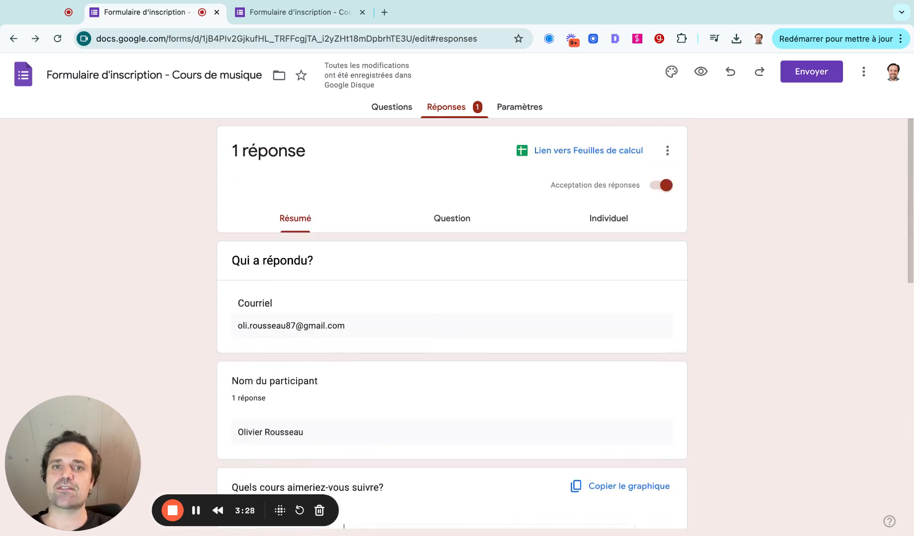
Step: Link the form responses to a newly created spreadsheet, keeping the suggested file name
{"action": "left_click", "coordinate": [574, 151]}
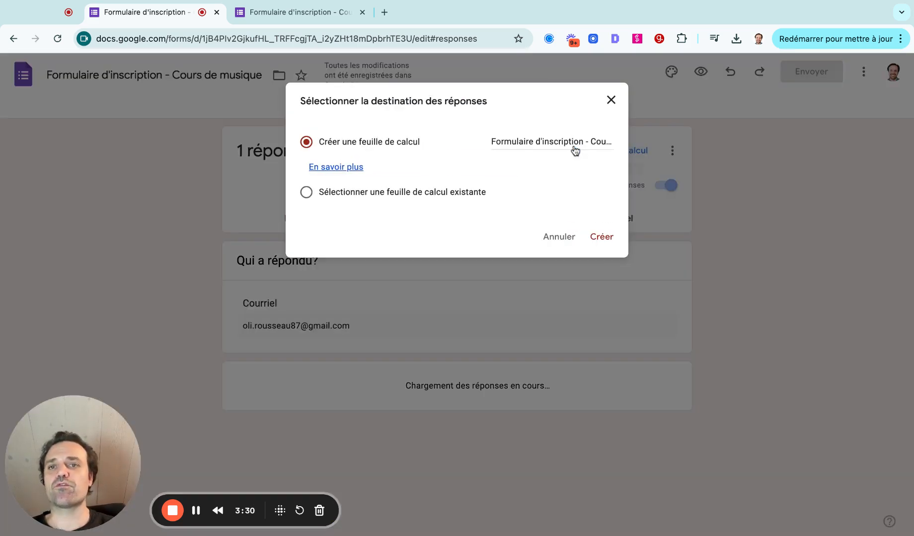
{"action": "left_click", "coordinate": [602, 236]}
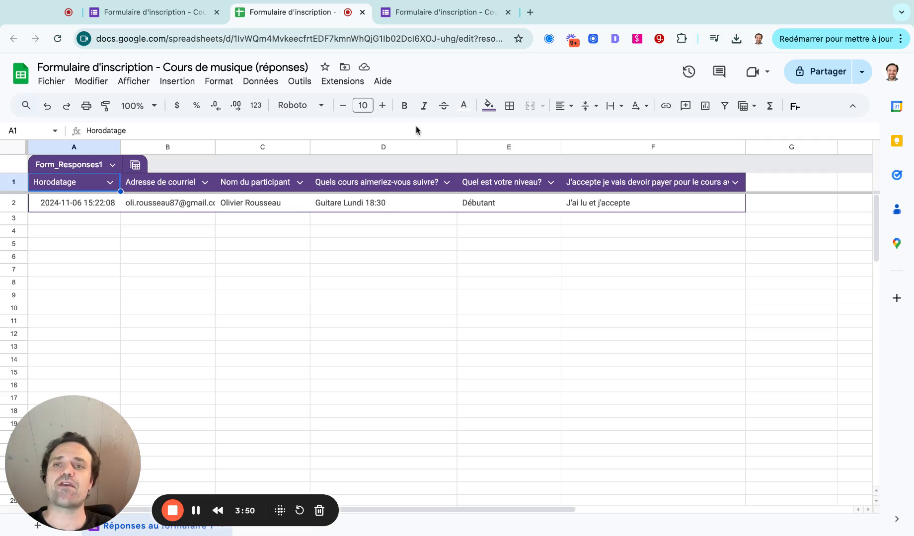
Step: Return to the form and view the responses to "Quels cours aimeriez-vous suivre?", followed by the individual response
{"action": "left_click", "coordinate": [169, 14]}
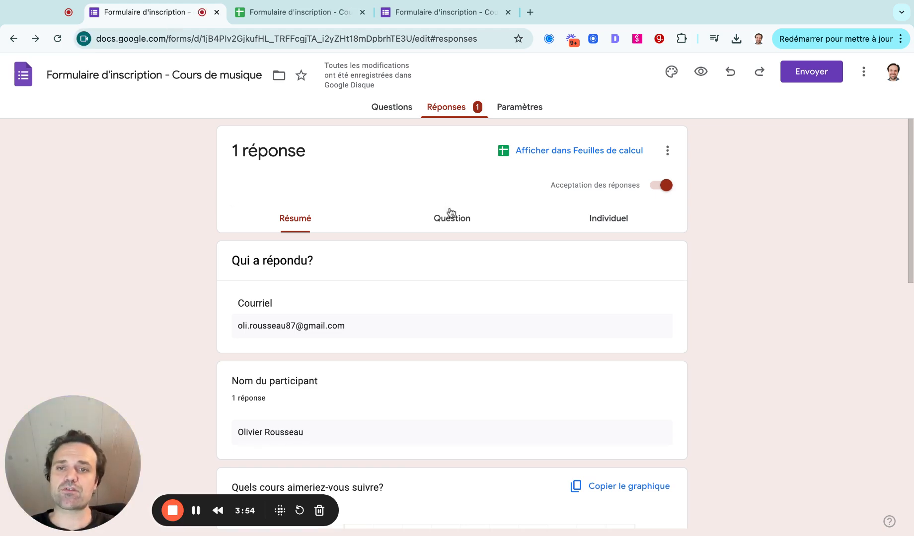
{"action": "left_click", "coordinate": [449, 219]}
{"action": "left_click", "coordinate": [440, 265]}
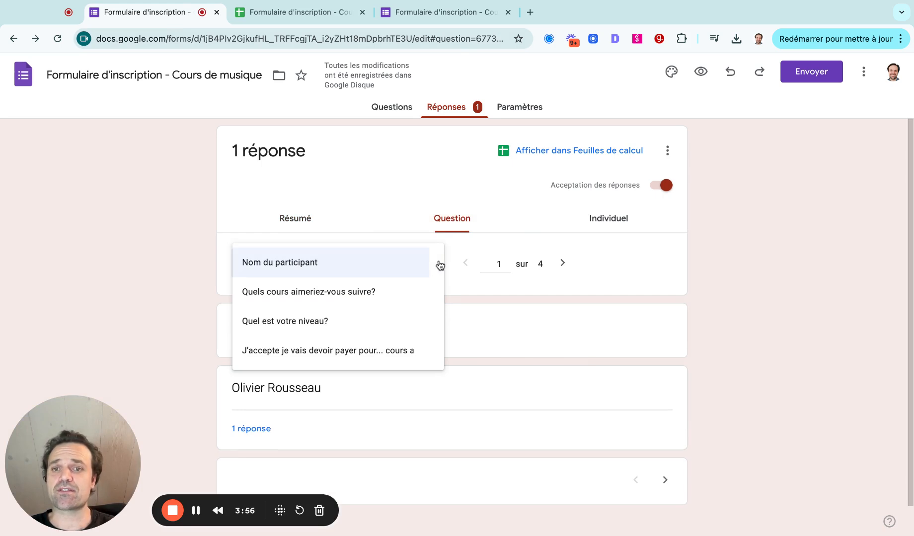
{"action": "left_click", "coordinate": [339, 306]}
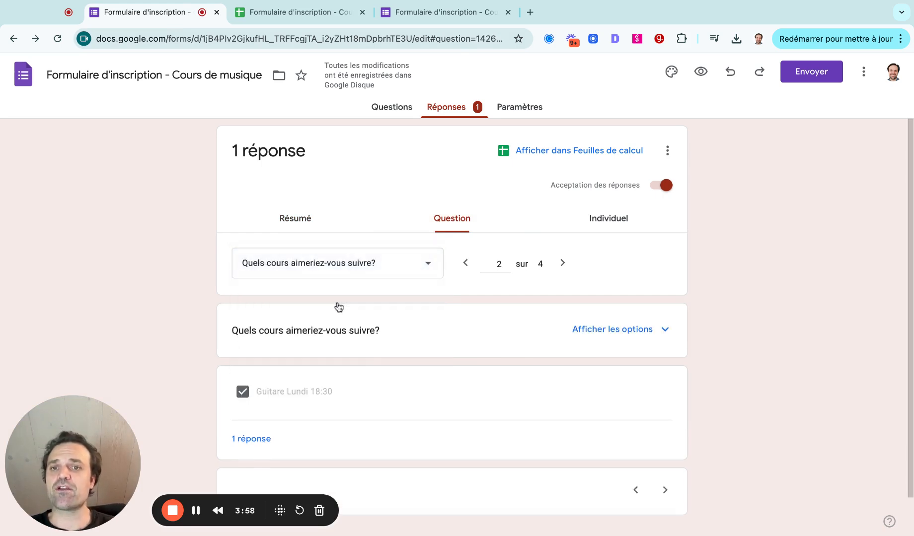
{"action": "scroll", "coordinate": [335, 306], "scroll_direction": "down", "scroll_amount": 1}
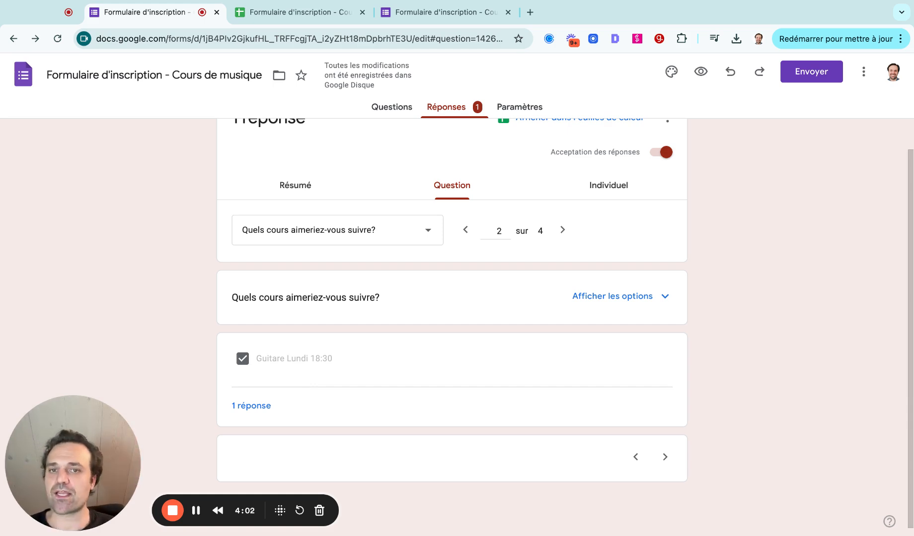
{"action": "scroll", "coordinate": [522, 245], "scroll_direction": "up", "scroll_amount": 1}
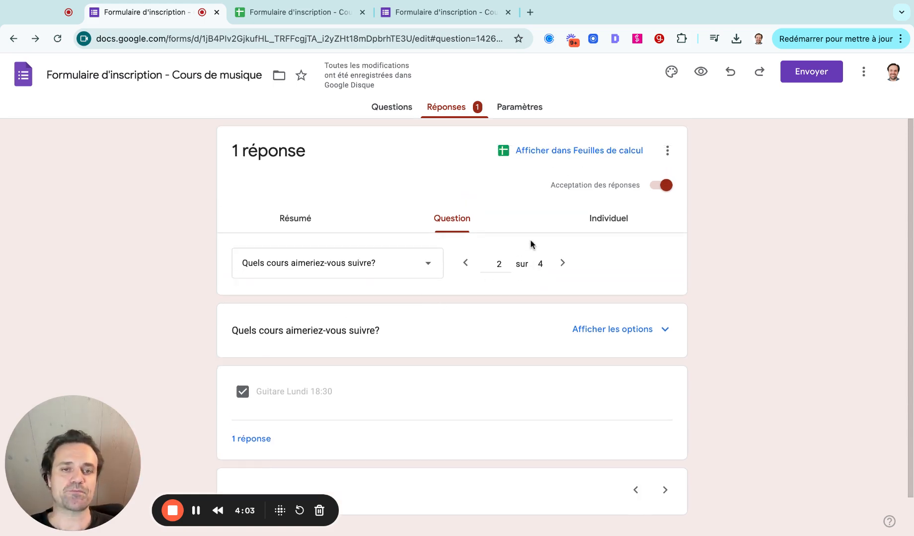
{"action": "left_click", "coordinate": [608, 220]}
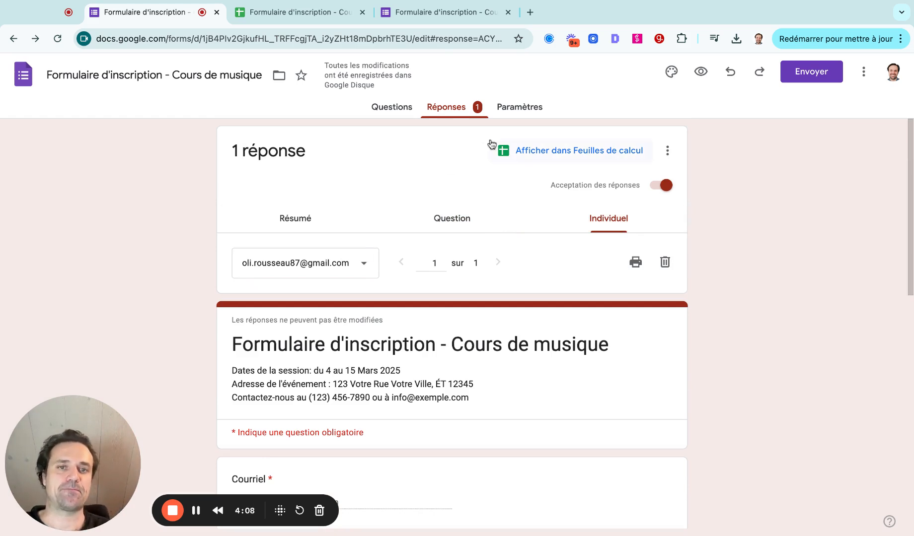
Step: Examine the form settings for email collection, response copies, response editing and the default values
{"action": "left_click", "coordinate": [519, 111]}
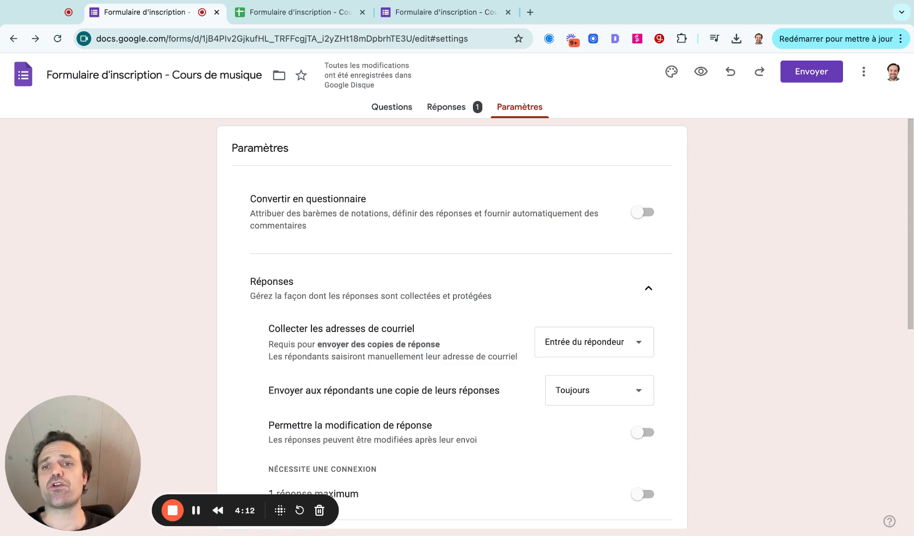
{"action": "scroll", "coordinate": [492, 280], "scroll_direction": "down", "scroll_amount": 2}
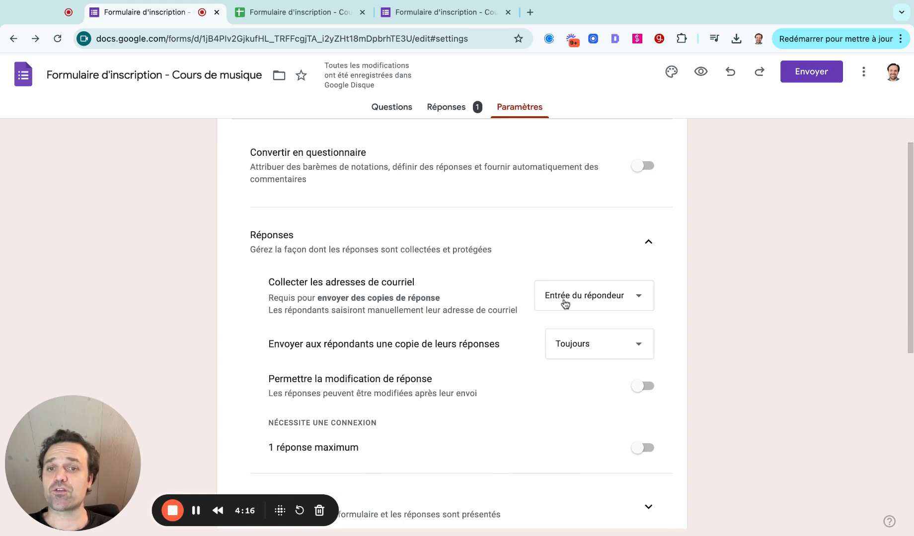
{"action": "scroll", "coordinate": [565, 304], "scroll_direction": "down", "scroll_amount": 1}
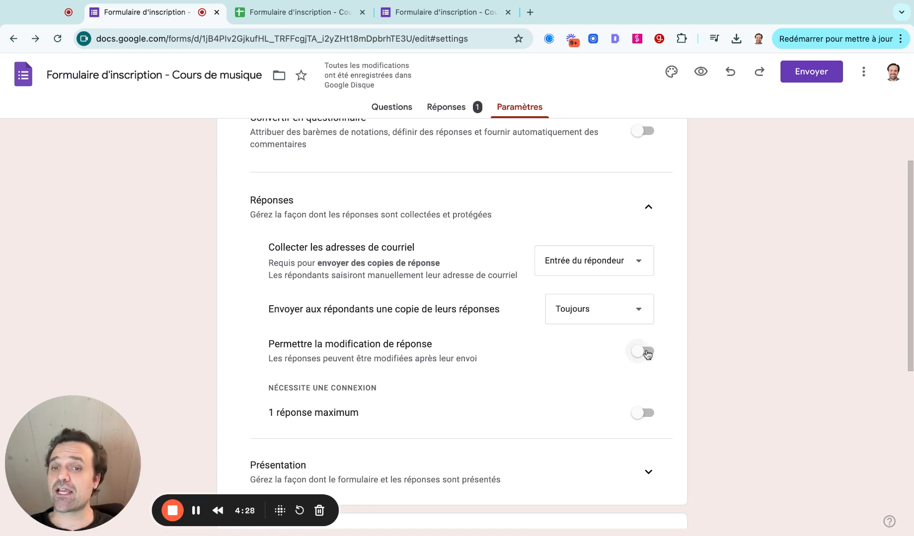
{"action": "scroll", "coordinate": [647, 353], "scroll_direction": "down", "scroll_amount": 6}
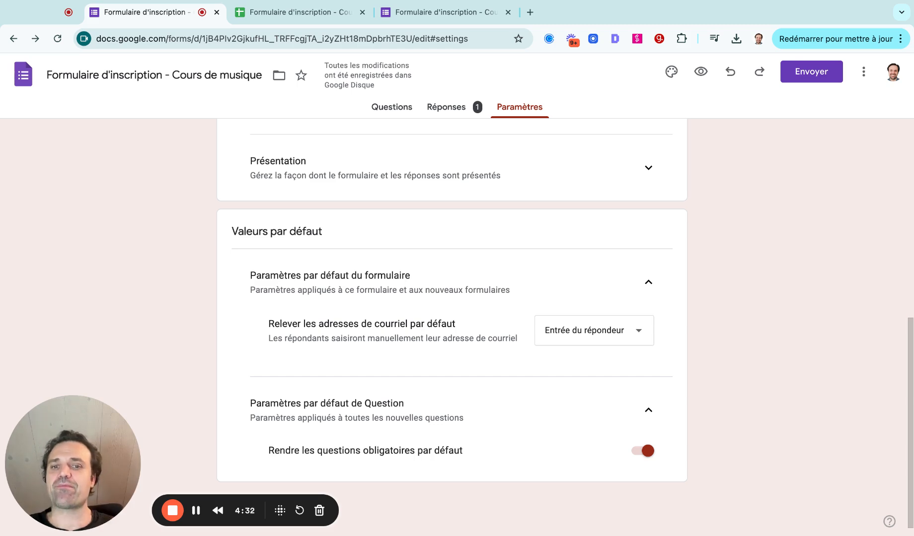
{"action": "scroll", "coordinate": [452, 323], "scroll_direction": "up", "scroll_amount": 8}
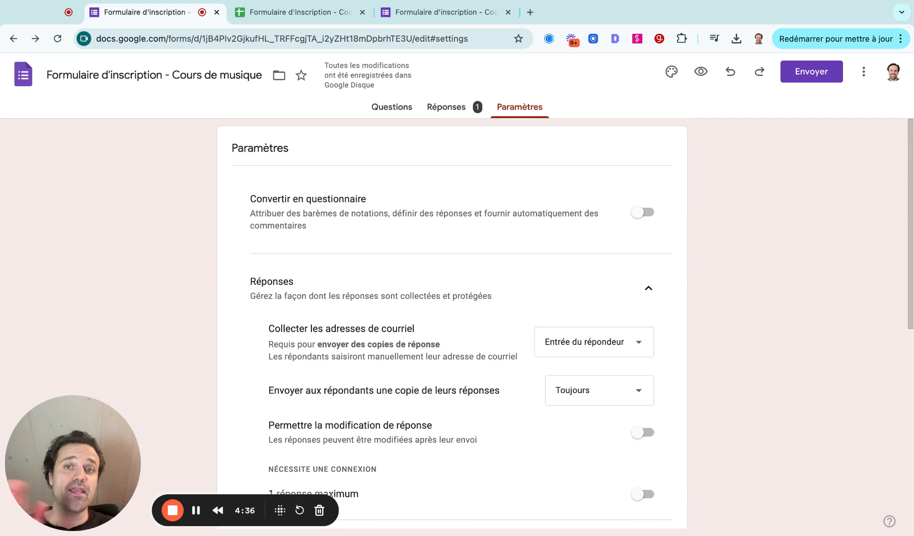
Step: Return to the form's questions, examine the options for sending it by email, link or embedded HTML, and close them
{"action": "left_click", "coordinate": [386, 110]}
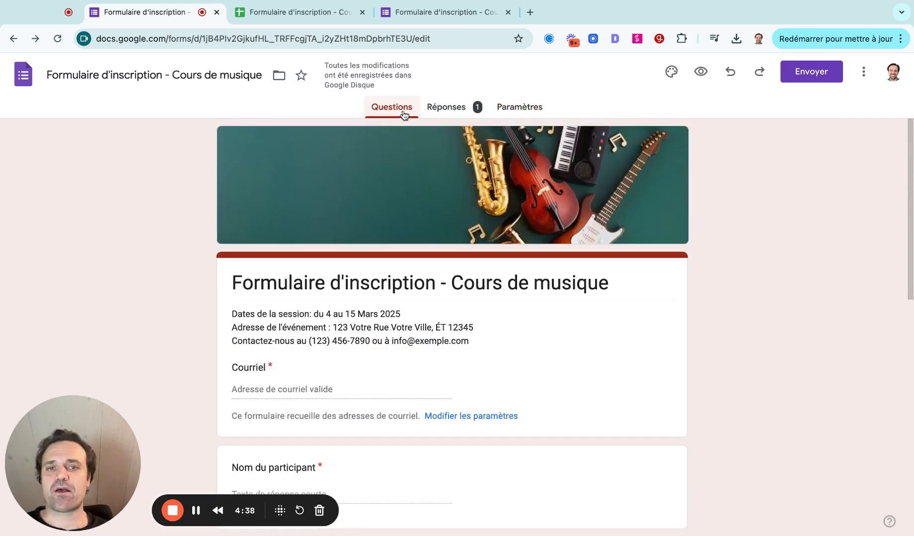
{"action": "left_click", "coordinate": [813, 70]}
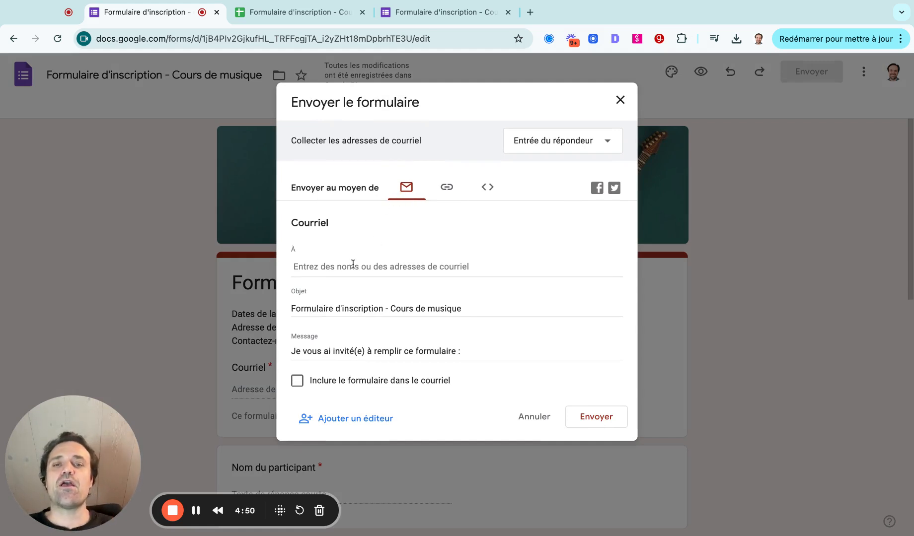
{"action": "left_click", "coordinate": [445, 200]}
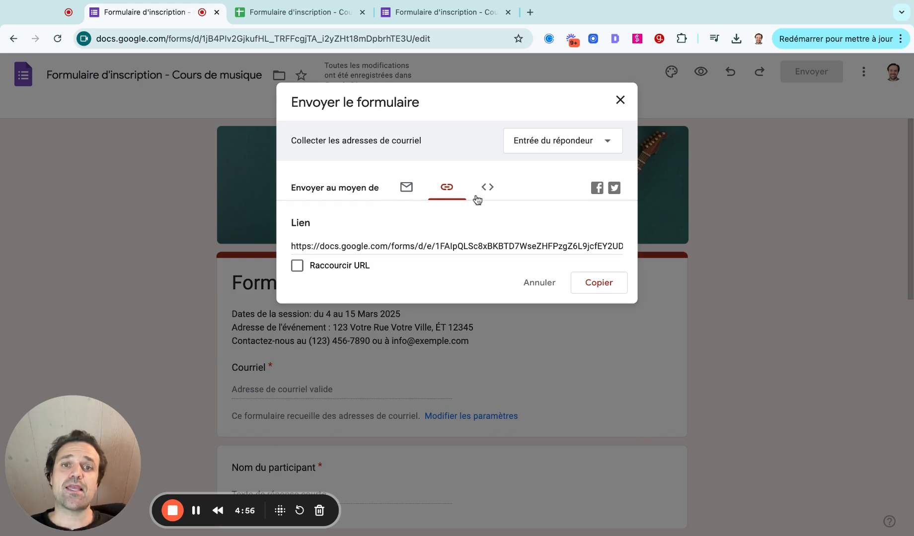
{"action": "left_click", "coordinate": [497, 190]}
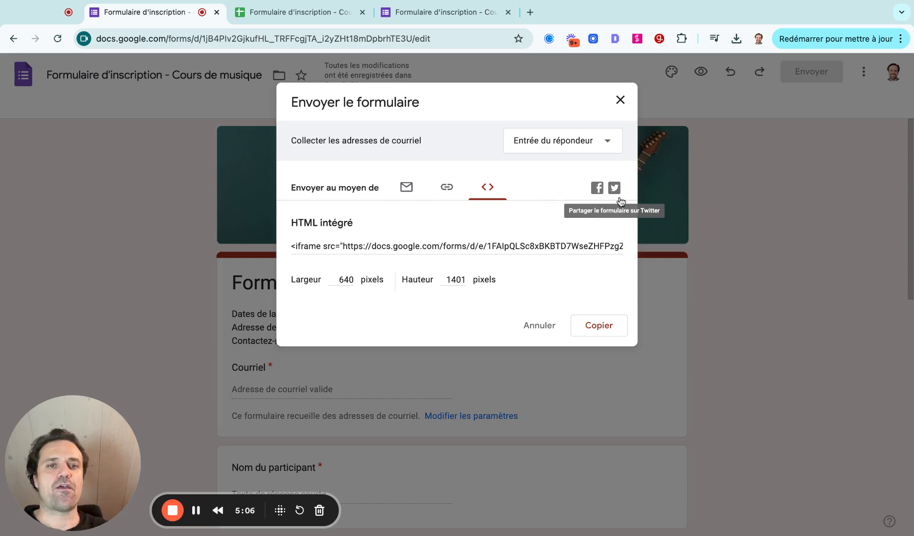
{"action": "left_click", "coordinate": [620, 99]}
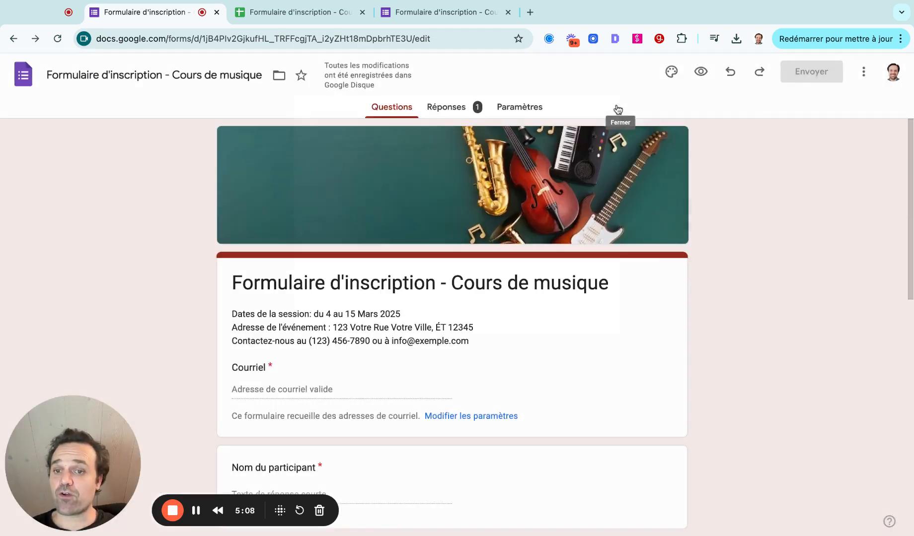